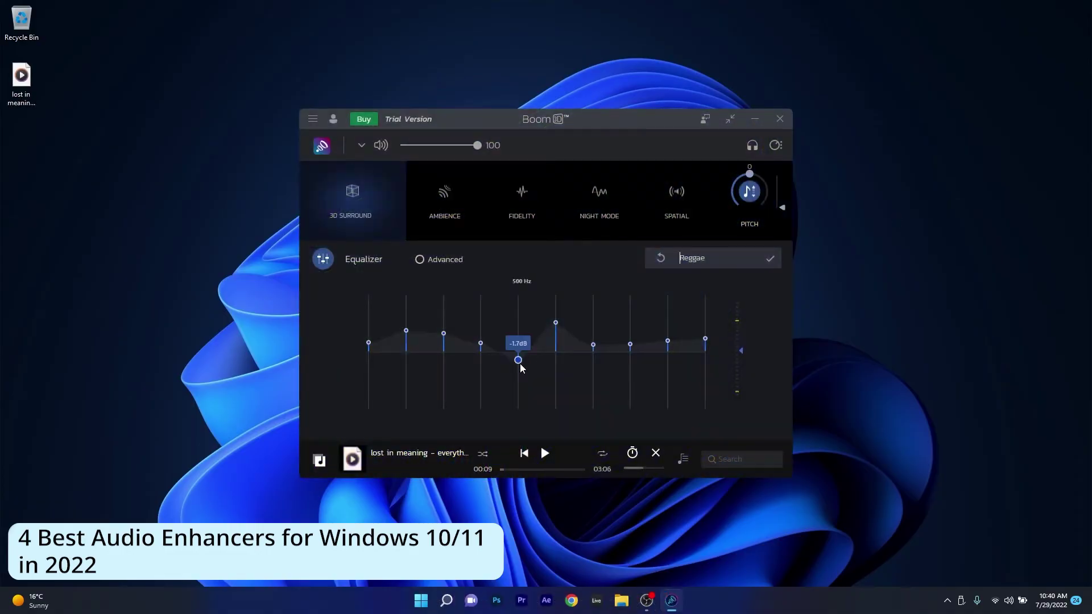
Raise the 500 Hz band of the modified Reggae equalizer preset above the zero line.
left_click_drag(518, 360, 532, 329)
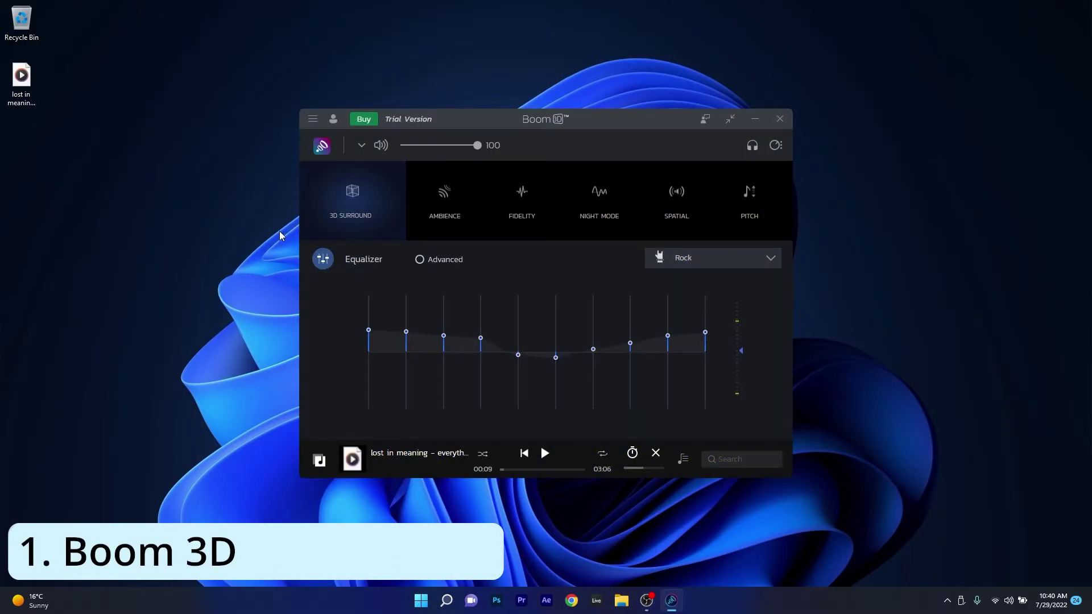
Examine the 3D Surround, Ambience, Fidelity, Night Mode, Spatial and Pitch effect controls in the effects view.
mouse_move(349, 187)
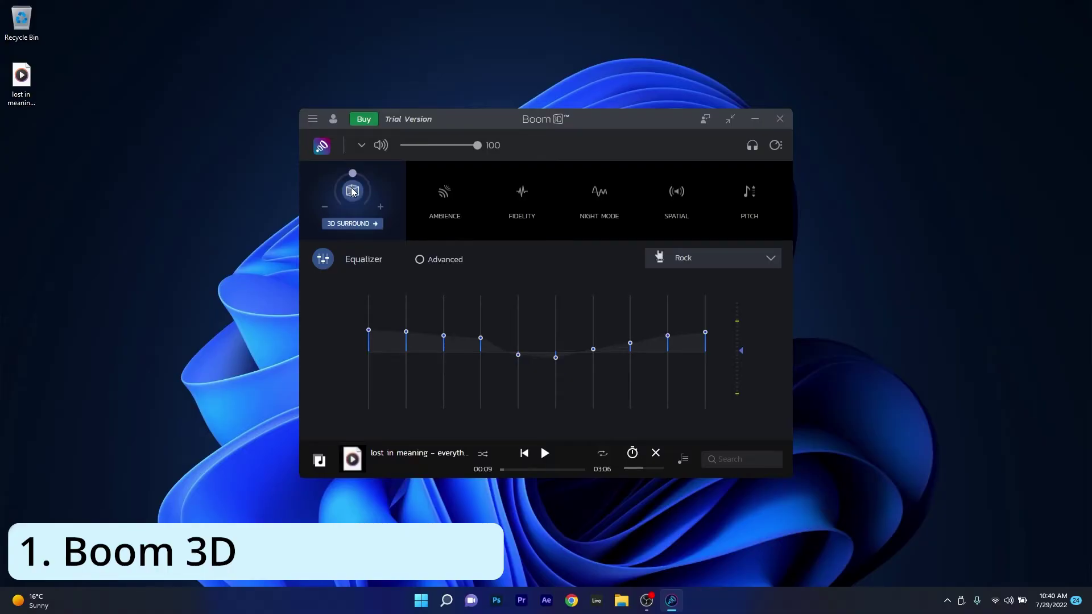
mouse_move(448, 195)
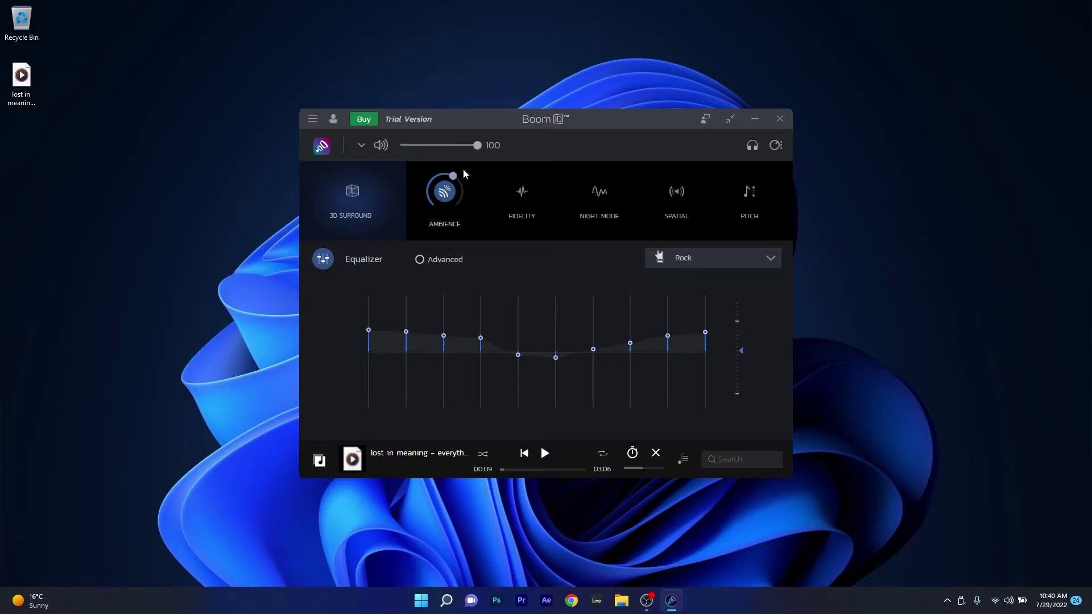
mouse_move(524, 172)
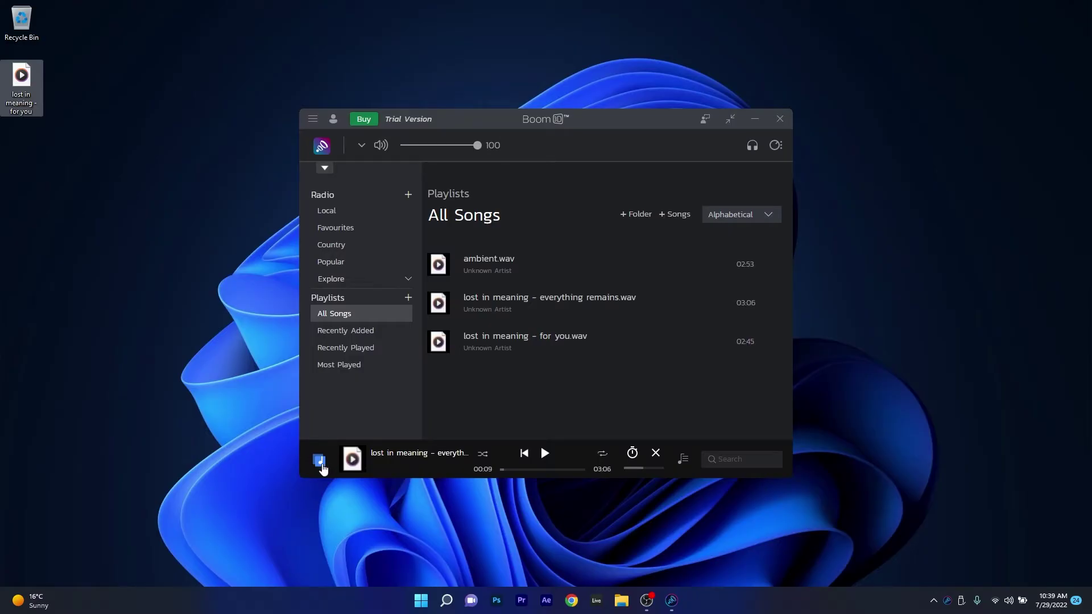
left_click(321, 461)
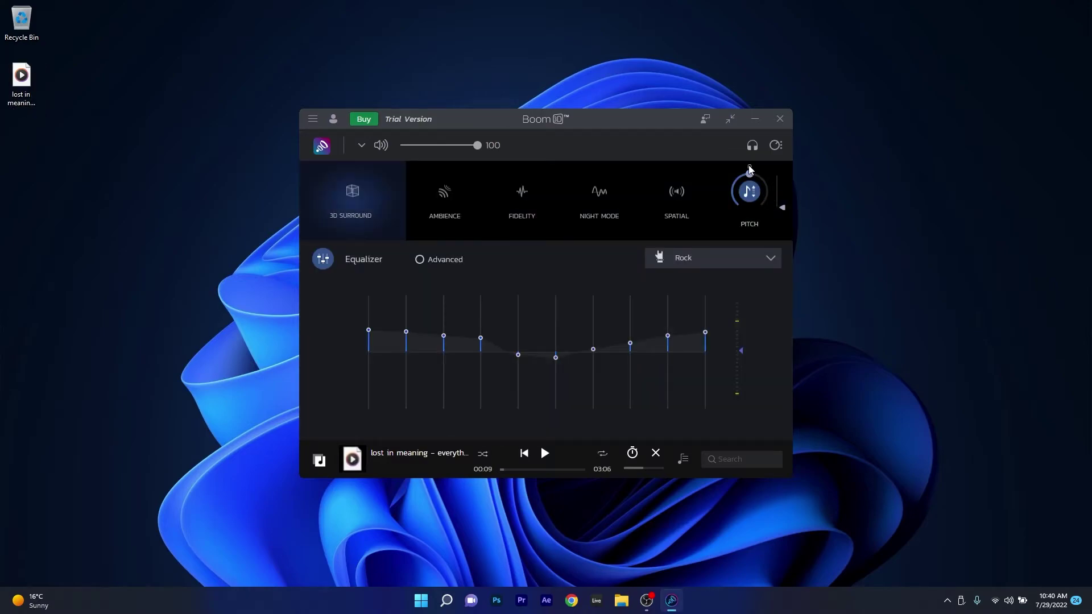
mouse_move(351, 186)
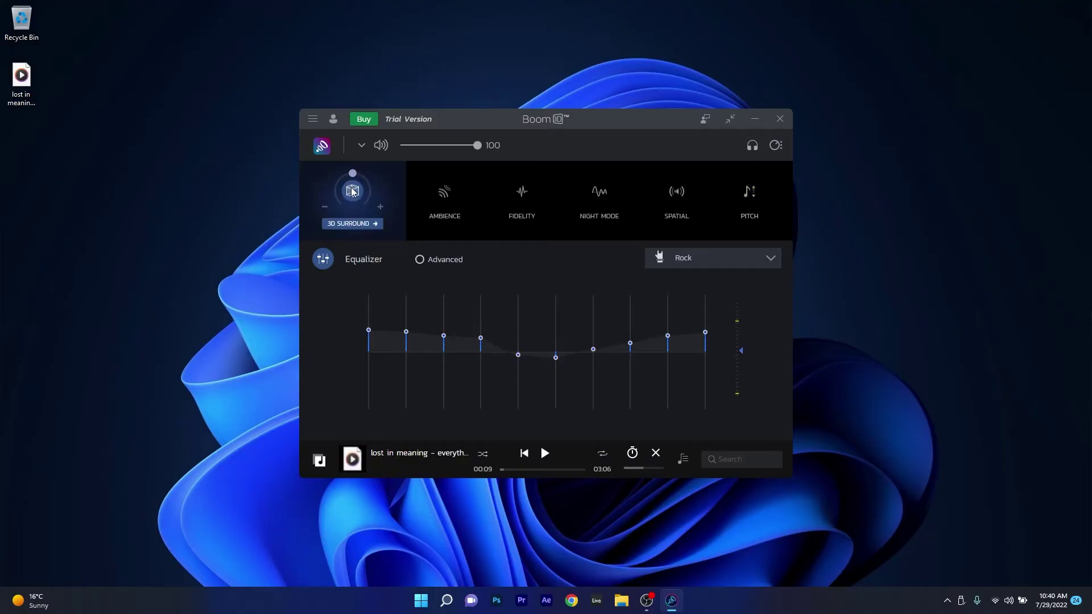
mouse_move(450, 195)
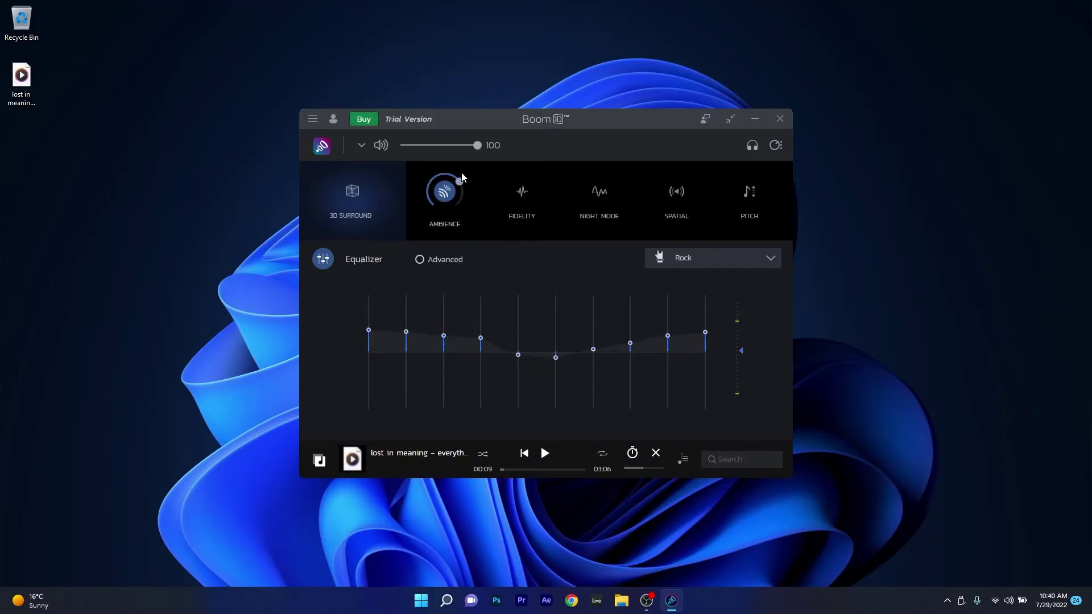
mouse_move(524, 177)
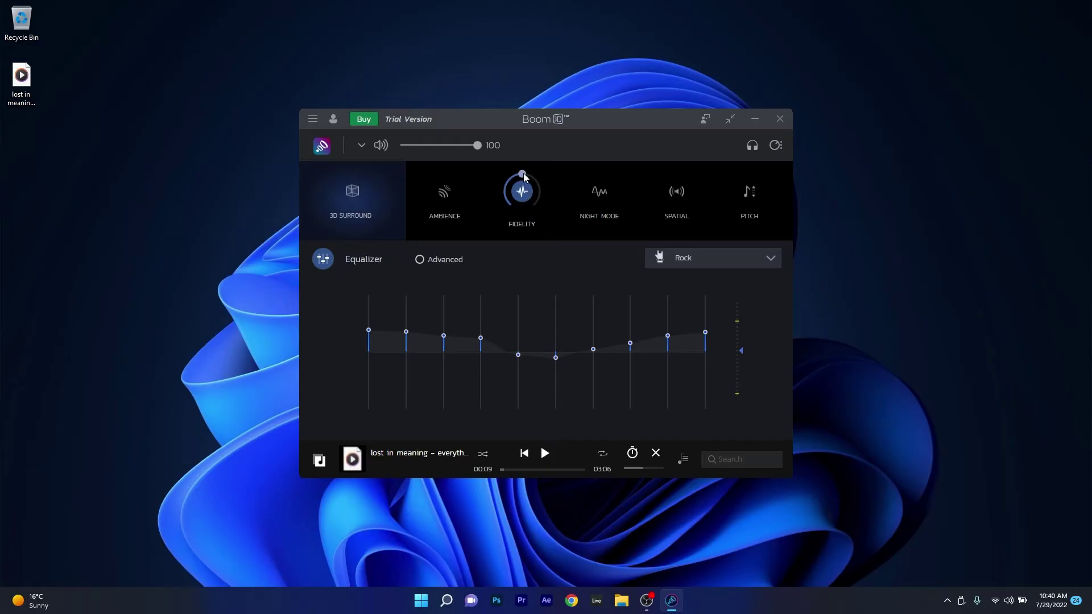
mouse_move(603, 196)
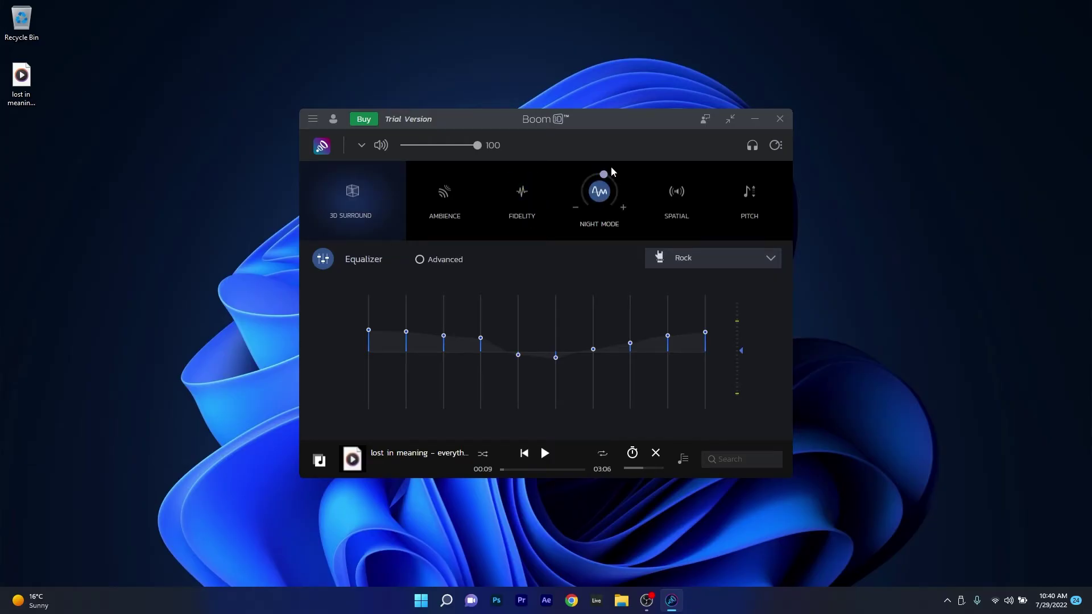
mouse_move(678, 182)
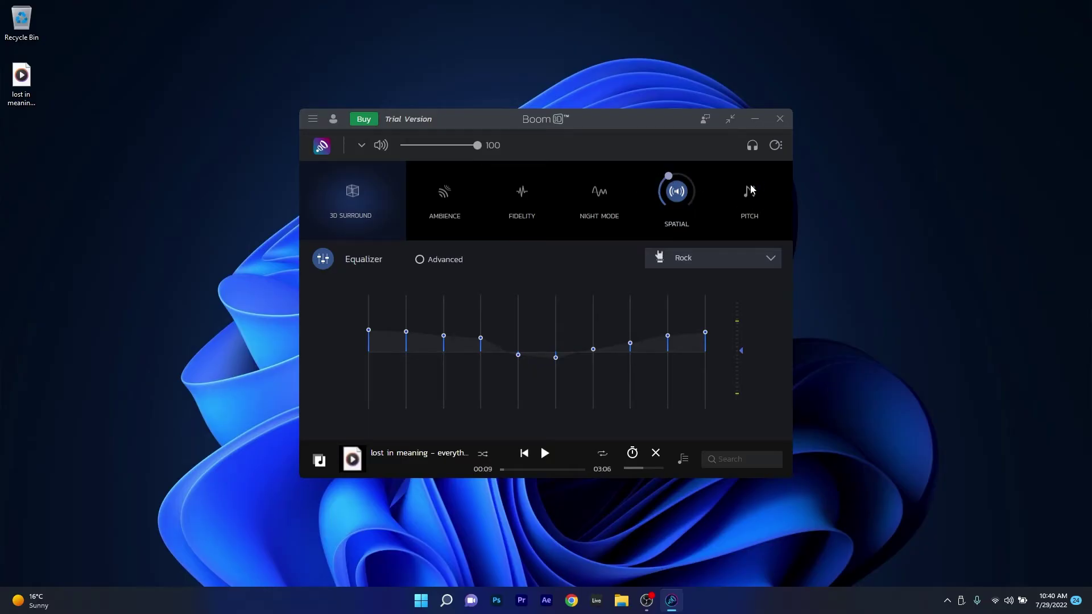
mouse_move(748, 185)
left_click_drag(768, 183, 769, 195)
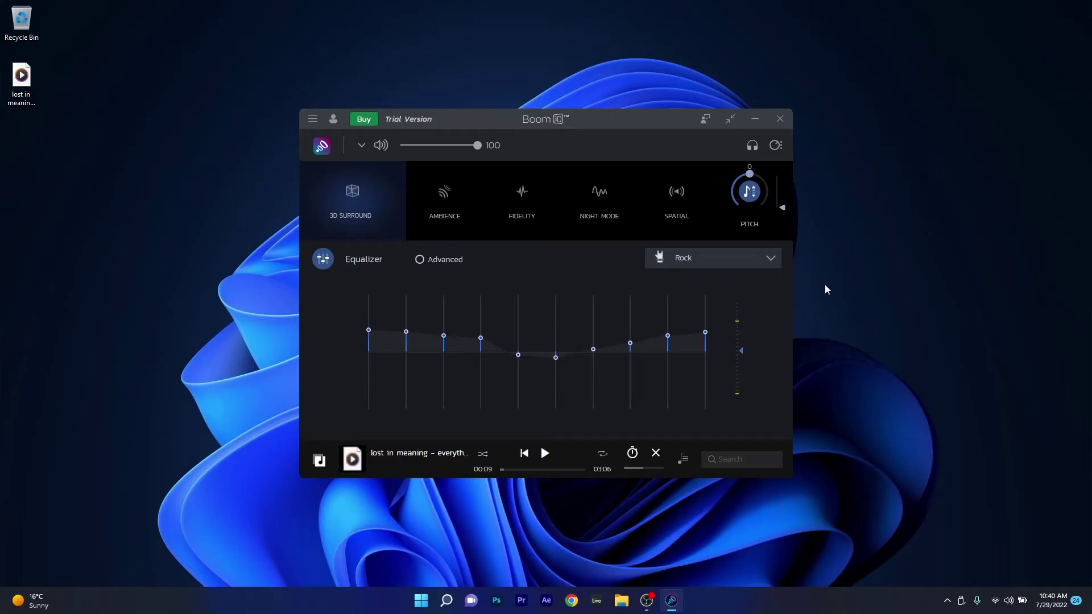
Apply the Reggae equalizer preset and reshape it by raising the fifth and sixth bands and lowering the eighth band well below zero.
left_click(772, 261)
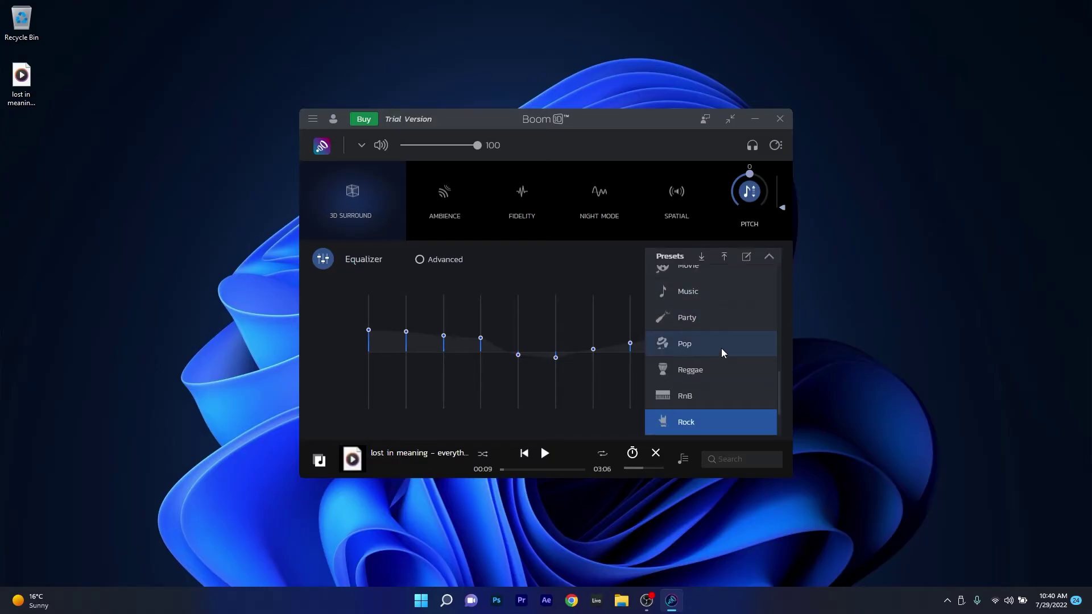
left_click(719, 371)
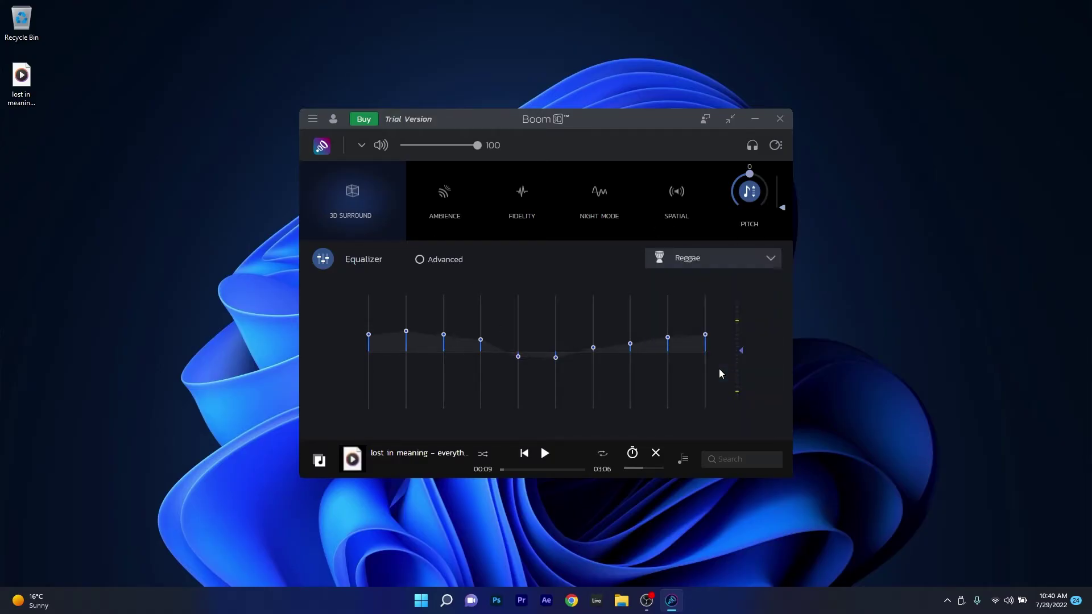
left_click_drag(556, 358, 563, 326)
left_click_drag(518, 359, 530, 337)
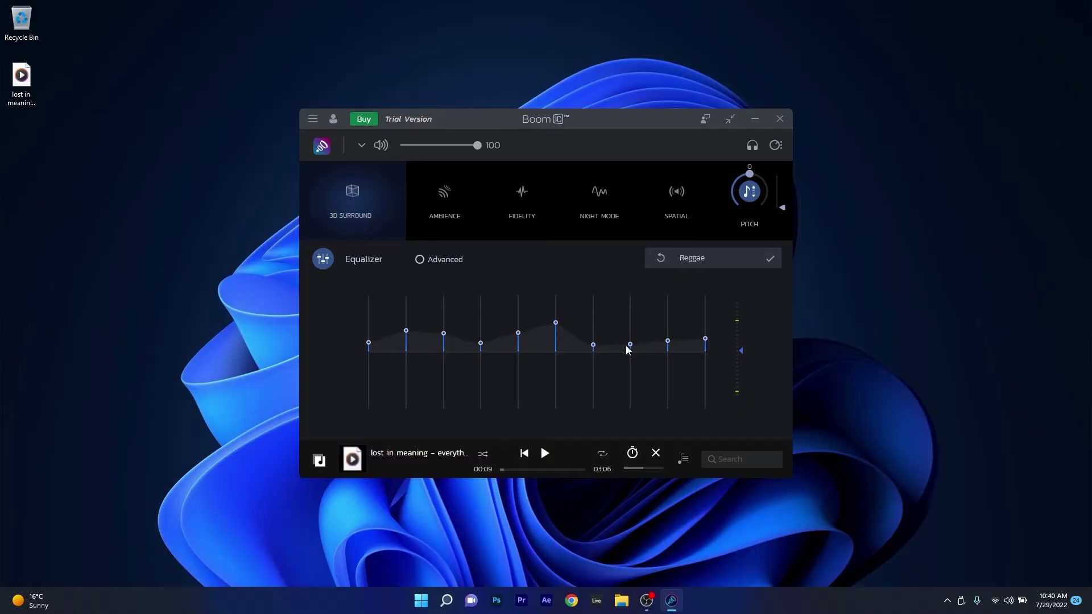
left_click_drag(631, 344, 630, 383)
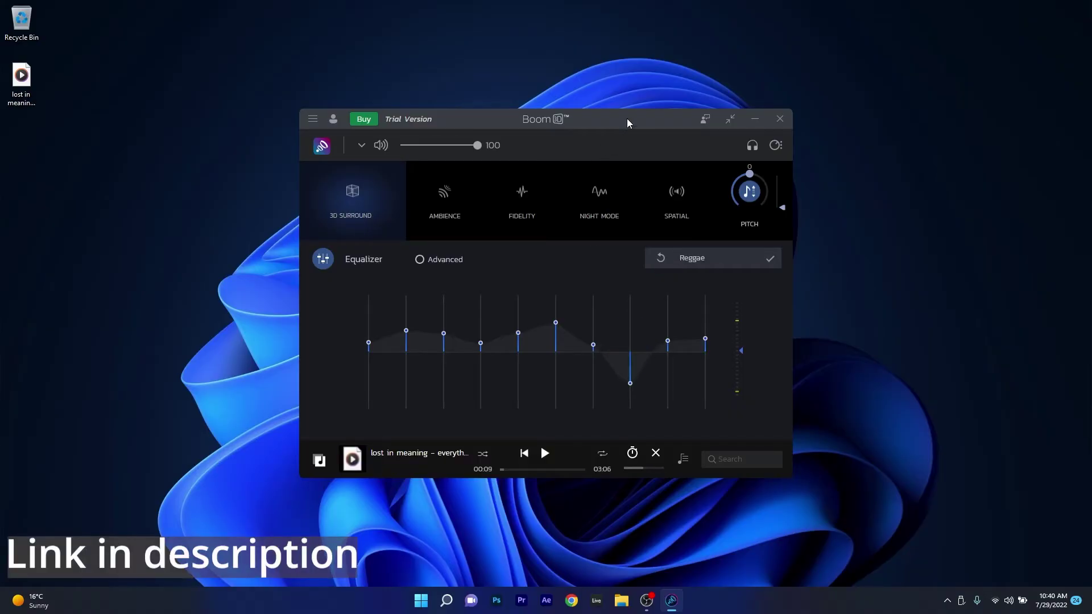
left_click_drag(627, 118, 650, 99)
left_click_drag(691, 321, 690, 362)
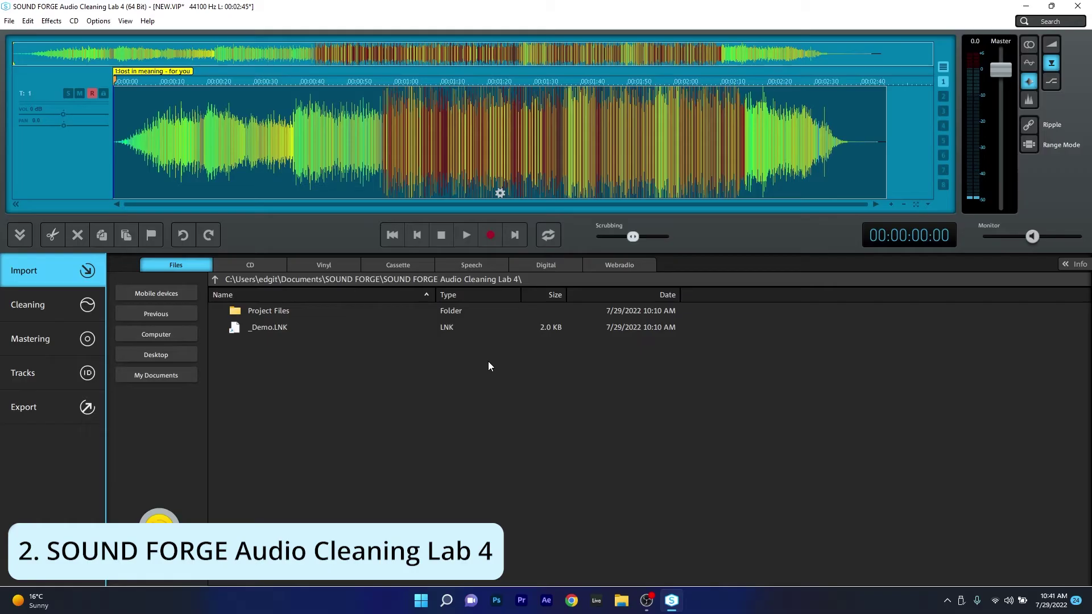
In SOUND FORGE Audio Cleaning Lab 4, add the Reverb effect with a 7065 ms reverb time and a 23.7 % mix.
left_click(51, 21)
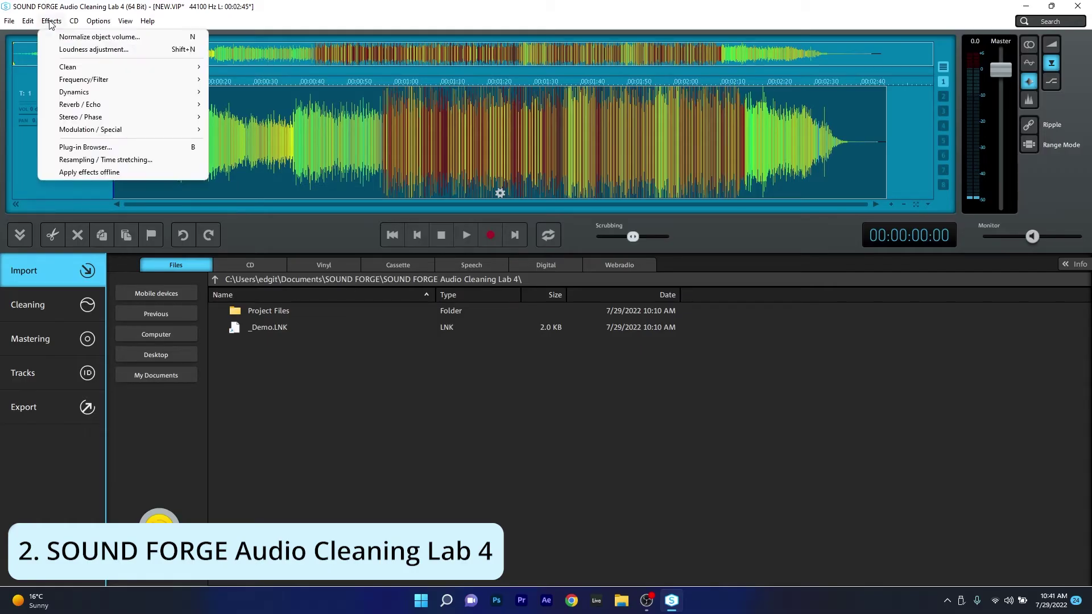
mouse_move(86, 105)
left_click(245, 106)
left_click_drag(265, 468, 451, 373)
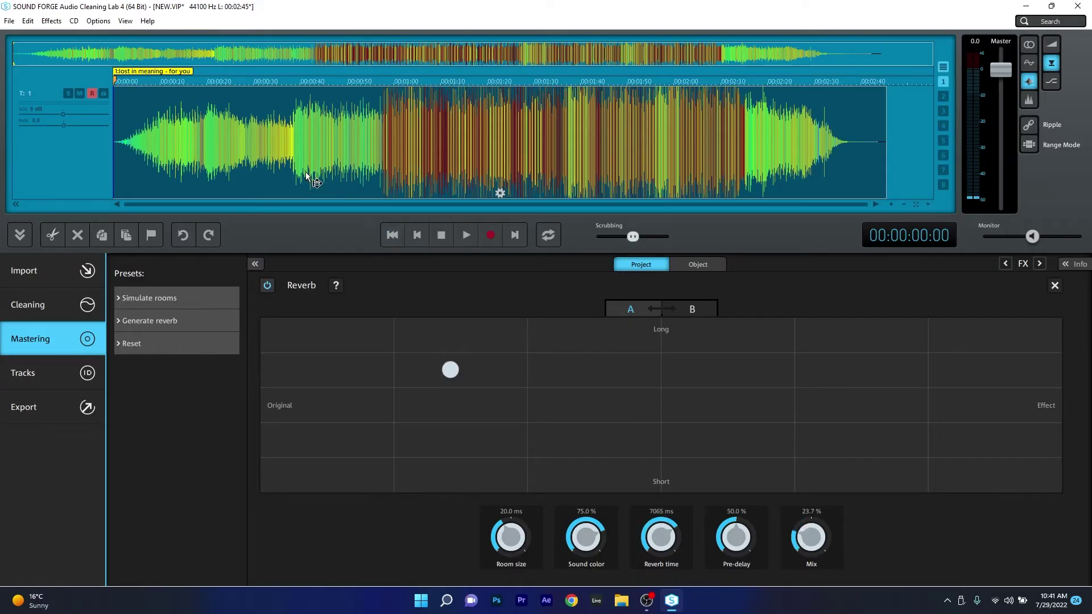
Add the DeClipper cleaning effect with the clip level at -6.1 dB and the output level at -6.9 dB.
left_click(43, 23)
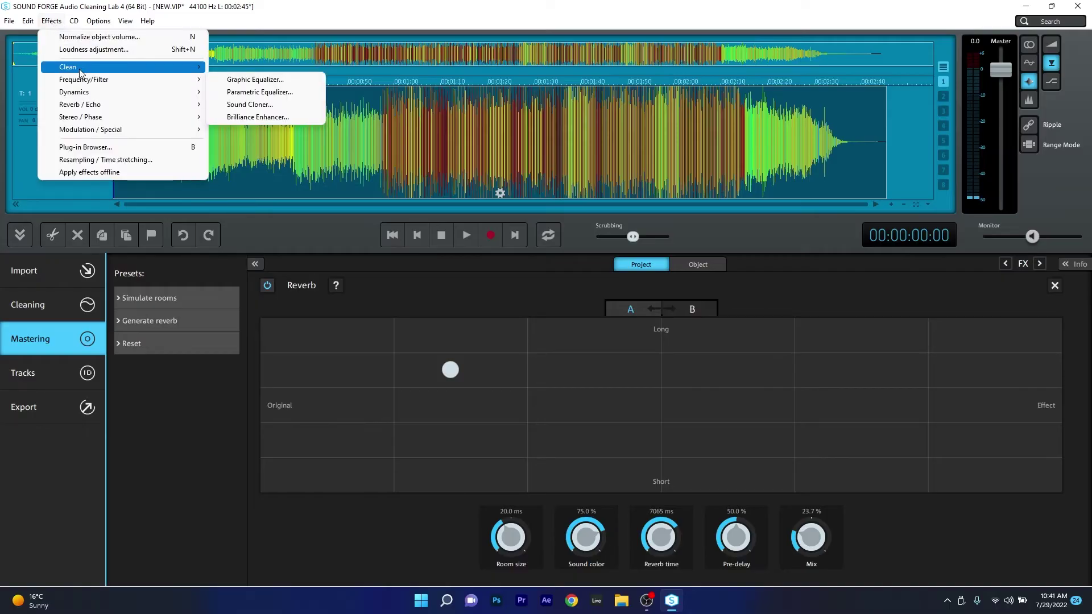
mouse_move(83, 67)
left_click(245, 80)
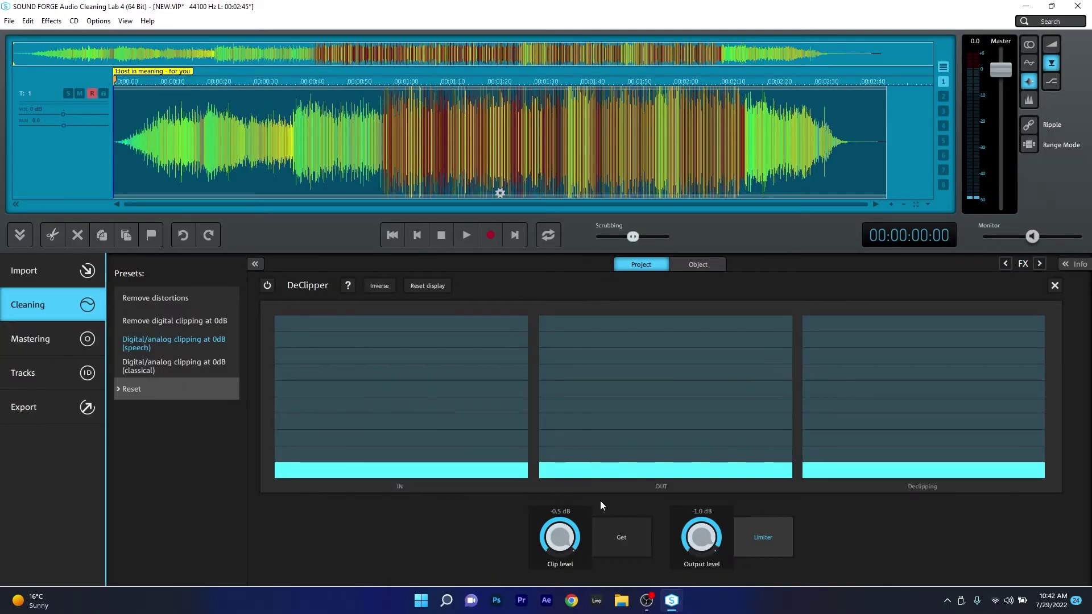
left_click_drag(587, 510, 559, 580)
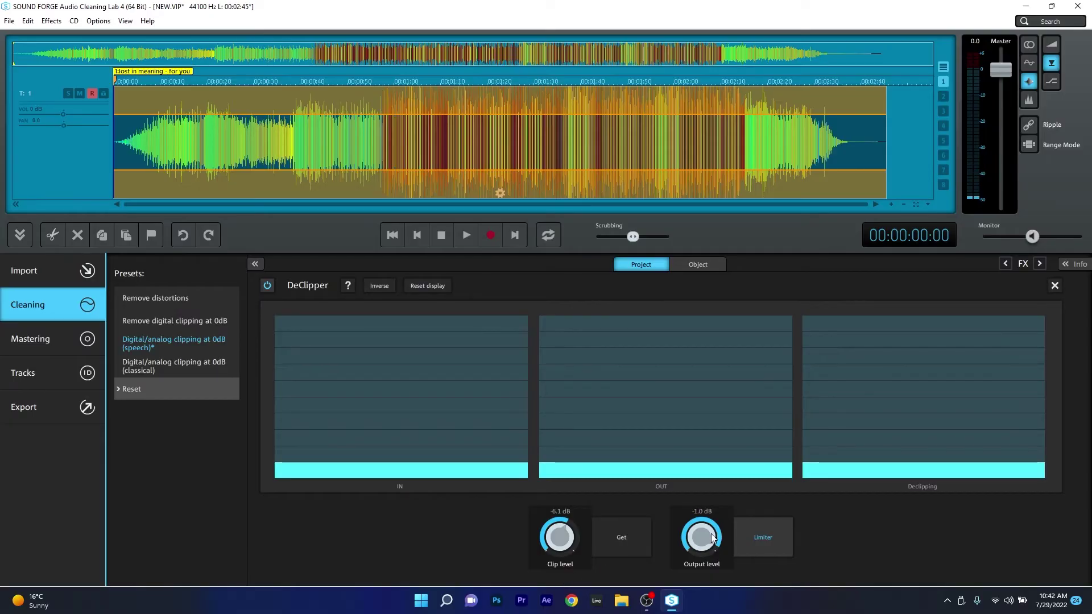
left_click_drag(718, 540, 698, 589)
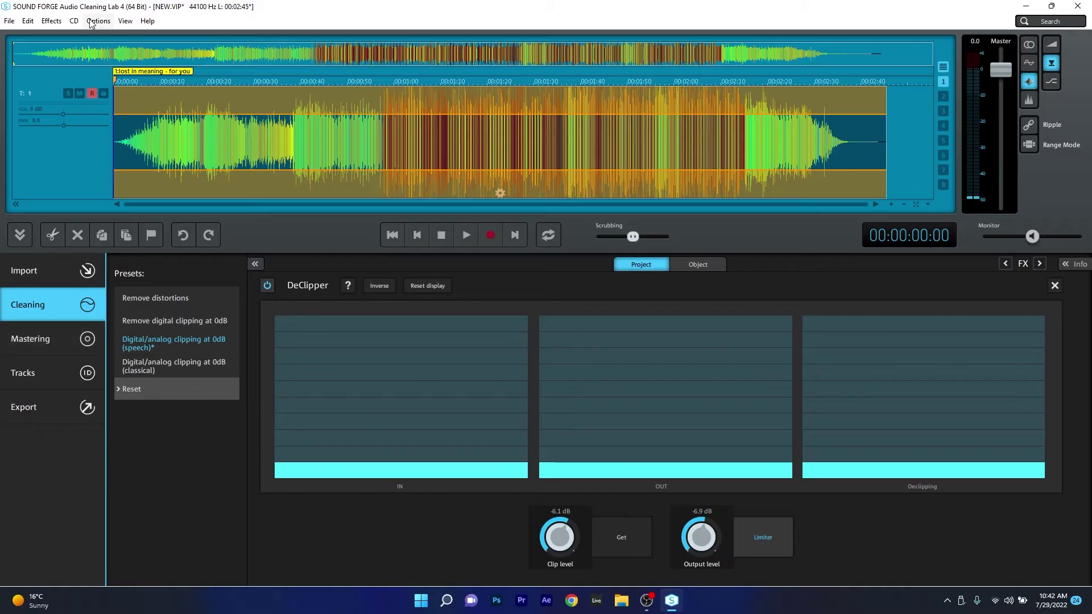
Add the MultiMax effect with crossovers at 439 Hz and 8000 Hz and the low, mid and high bands at 61 %.
left_click(51, 21)
mouse_move(81, 96)
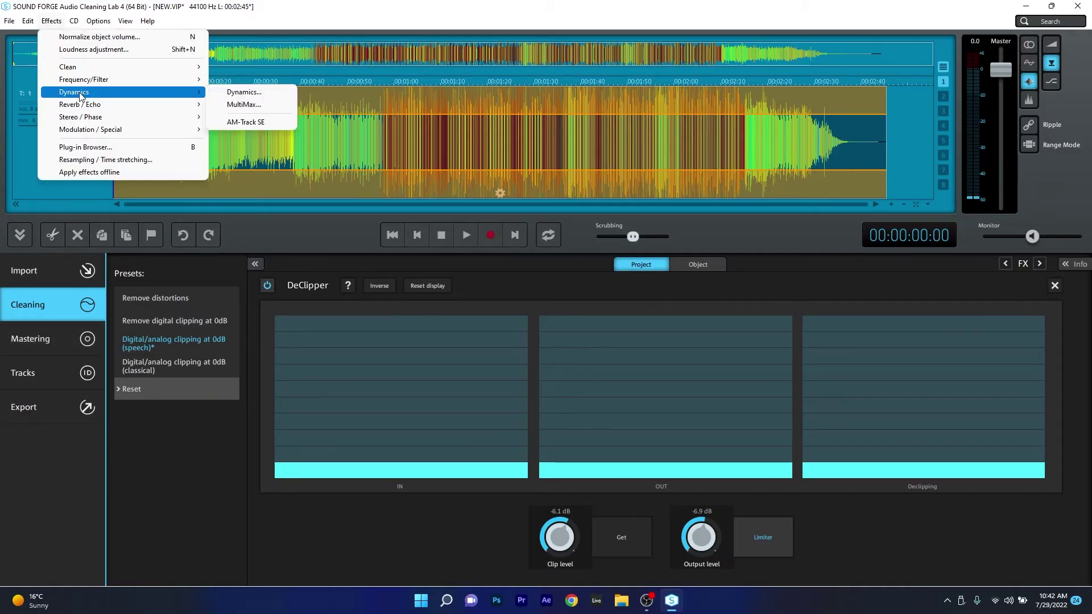
left_click(243, 105)
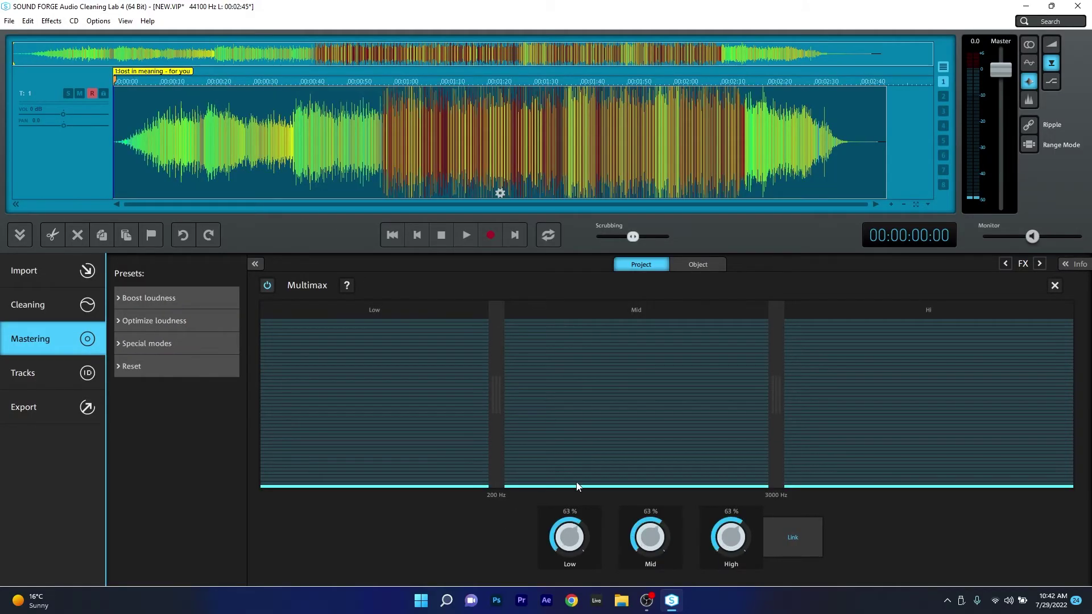
Activate the Brilliance Enhancer effect and try its Strength setting, returning it to 0 %.
left_click(51, 21)
mouse_move(93, 106)
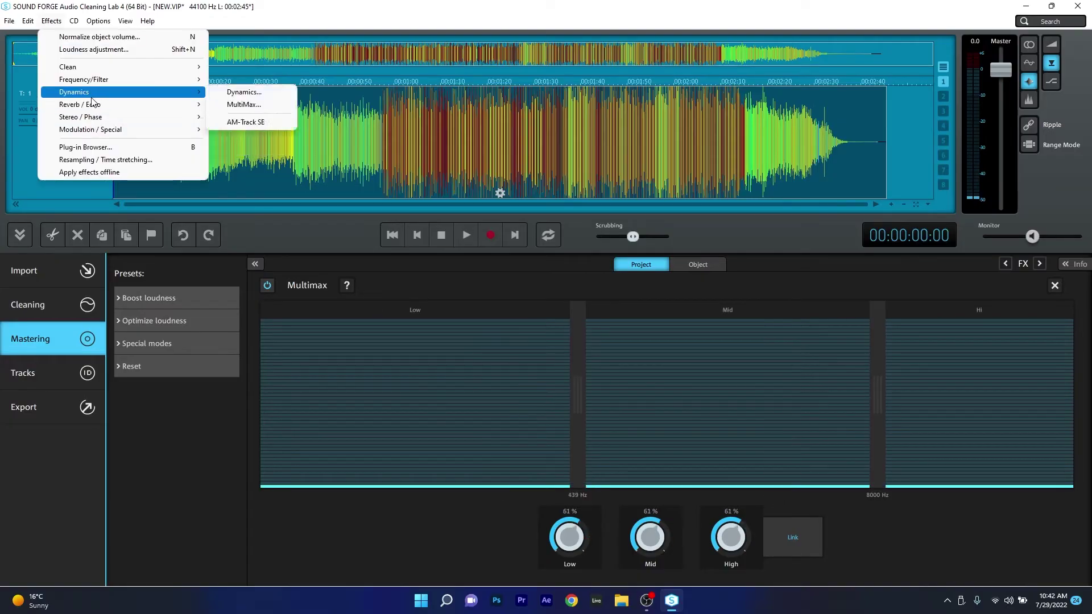
mouse_move(99, 82)
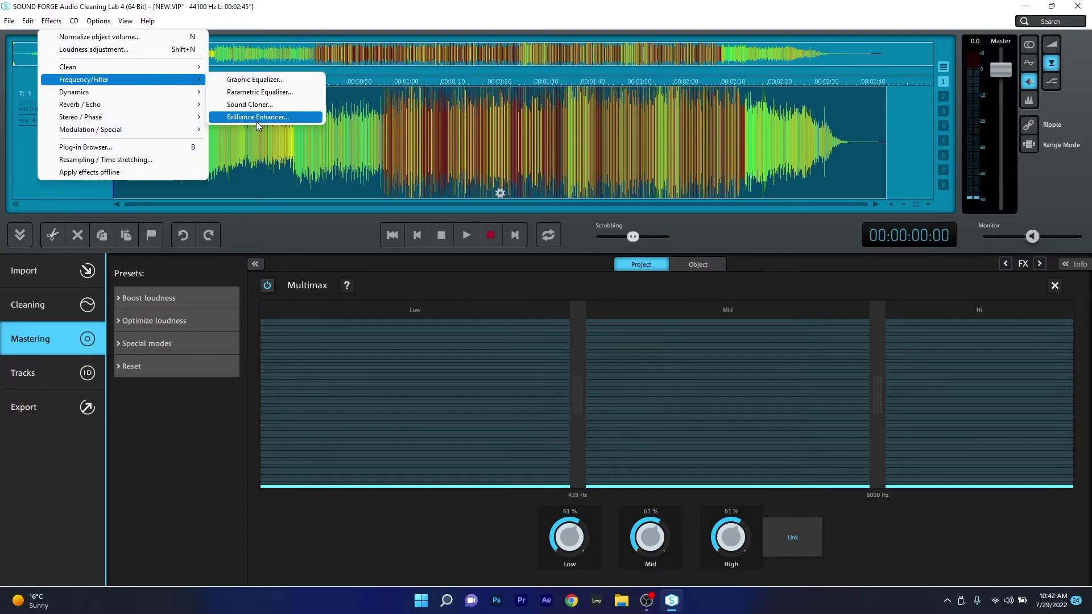
left_click(237, 120)
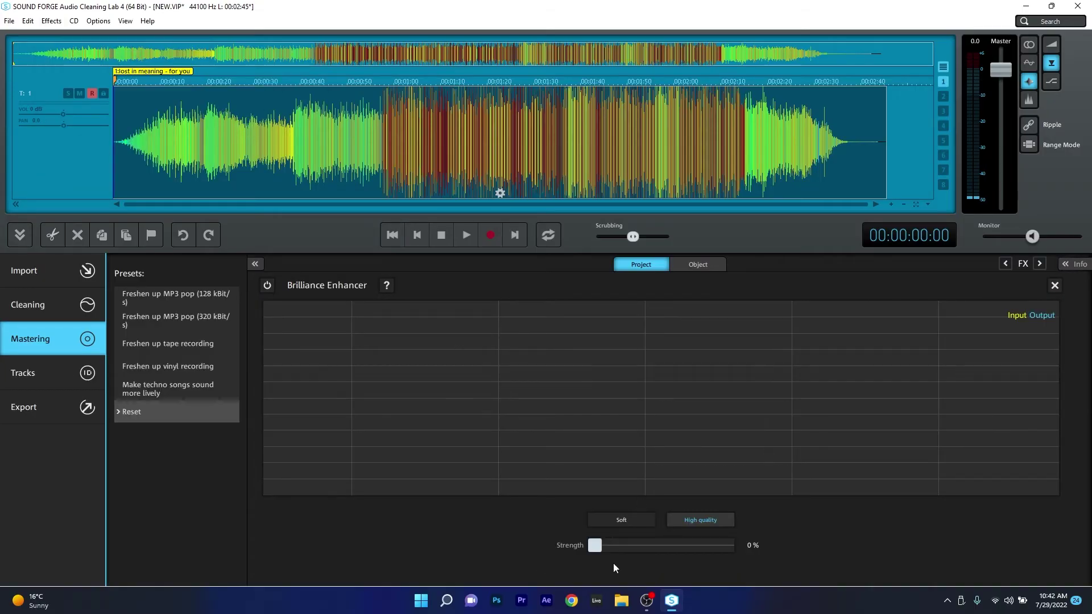
left_click_drag(595, 545, 560, 527)
Add the Parametric Equalizer and reshape its curve by raising a middle band and lowering a high-frequency band.
left_click(51, 21)
mouse_move(184, 80)
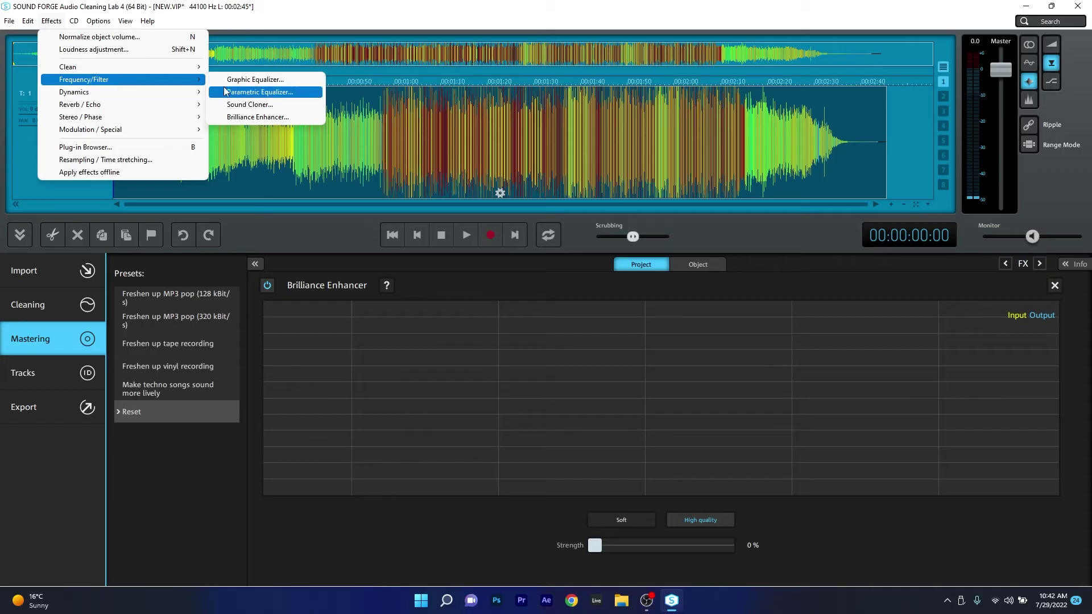
left_click(263, 92)
left_click_drag(626, 389, 545, 316)
left_click_drag(825, 391, 802, 442)
Add the Graphic Equalizer and shape its curve by lowering the middle and high bands and raising a low band.
left_click(51, 21)
mouse_move(78, 82)
left_click(255, 79)
left_click_drag(584, 443, 599, 500)
left_click_drag(731, 427, 800, 511)
left_click_drag(843, 472, 850, 506)
left_click_drag(451, 436, 471, 335)
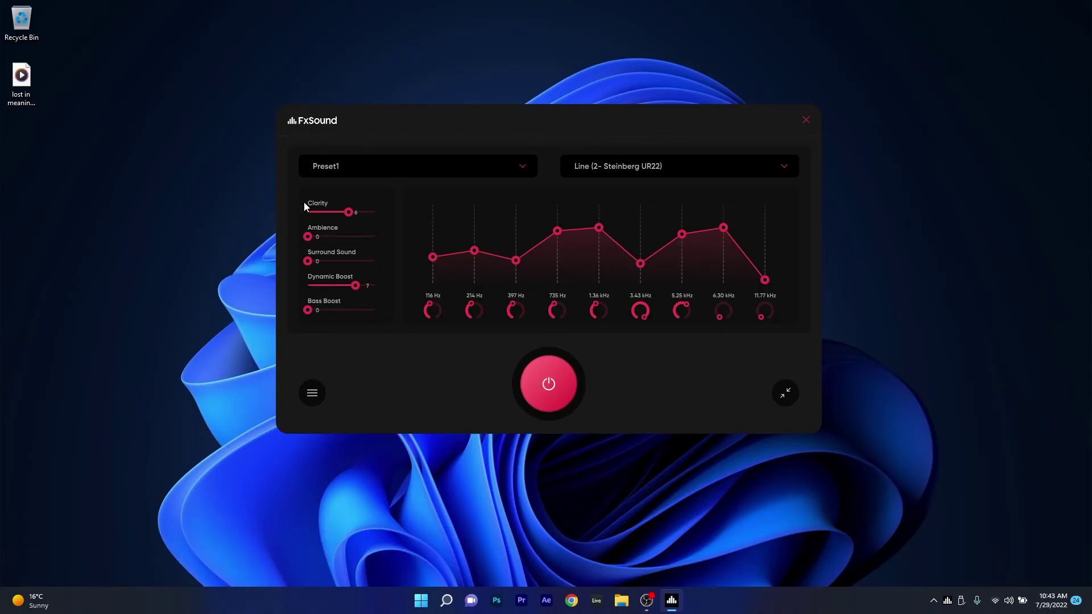
In FxSound, set Clarity to 8, Ambience to 4, Surround Sound to 5, Dynamic Boost to 3 and Bass Boost to 5.
left_click_drag(349, 213, 362, 214)
left_click_drag(308, 237, 342, 312)
left_click_drag(308, 237, 342, 312)
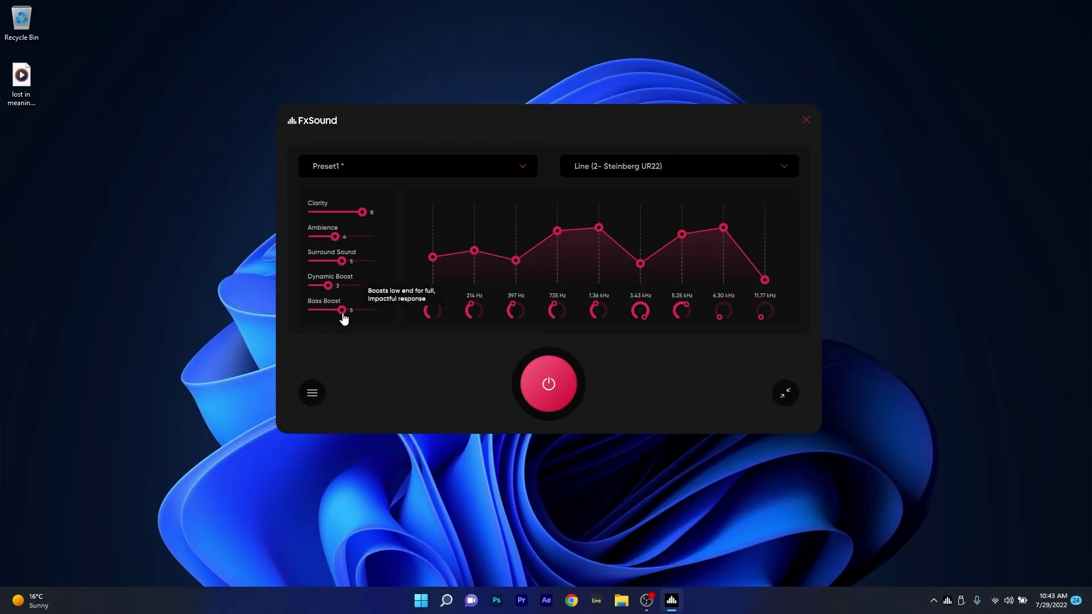
Tune the third equalizer band to 372 Hz, the fourth to 862 Hz and the fifth to 1.59 kHz.
left_click_drag(513, 313, 523, 311)
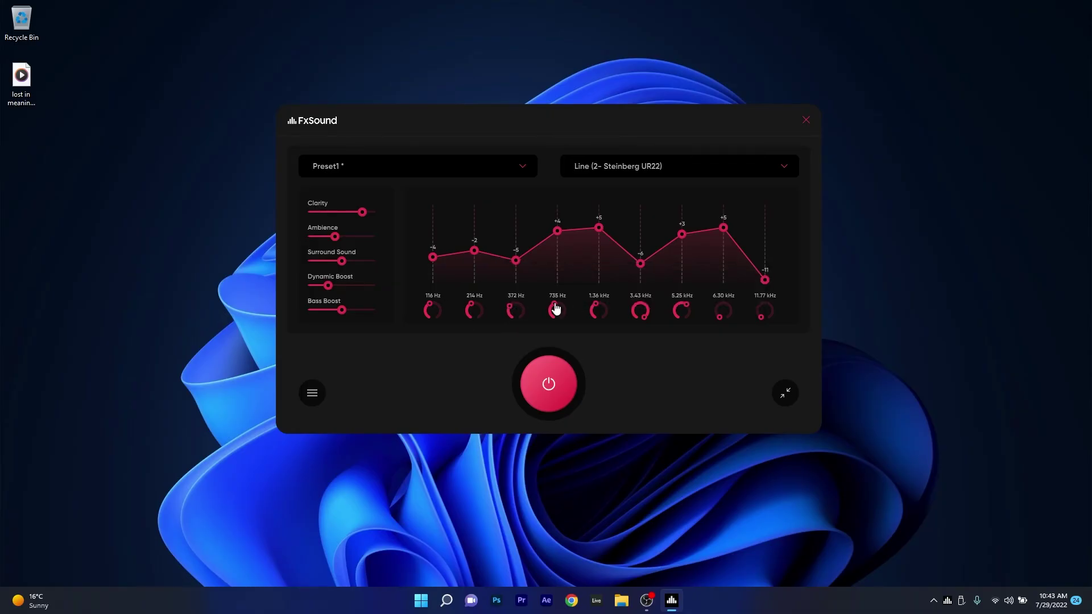
scroll(557, 310, "up", 3)
scroll(600, 308, "up", 2)
scroll(604, 306, "up", 1)
Set the fifth to eighth band gains to -3, +10, -3 and -2, tune the sixth band to 2.82 kHz, and lower the 862 Hz band.
left_click_drag(598, 227, 724, 255)
scroll(647, 323, "down", 3)
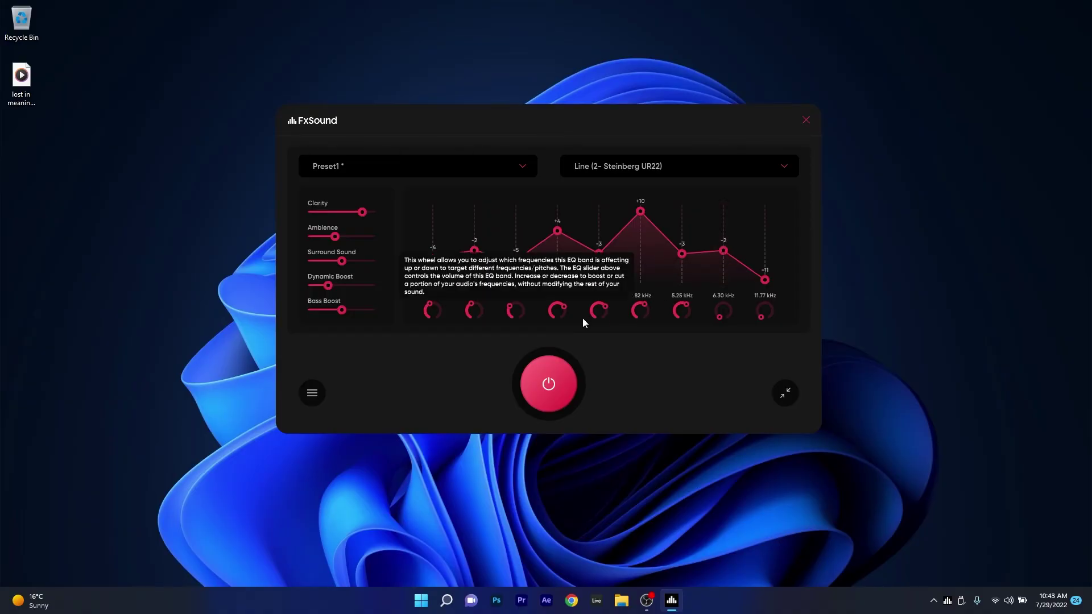
left_click_drag(558, 231, 558, 252)
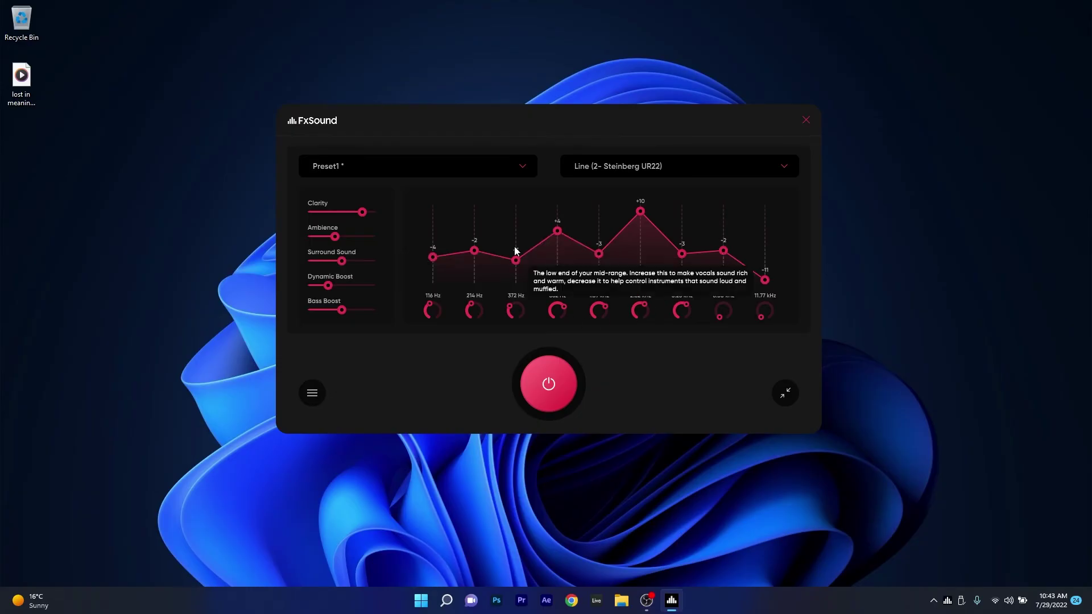
left_click_drag(558, 232, 558, 252)
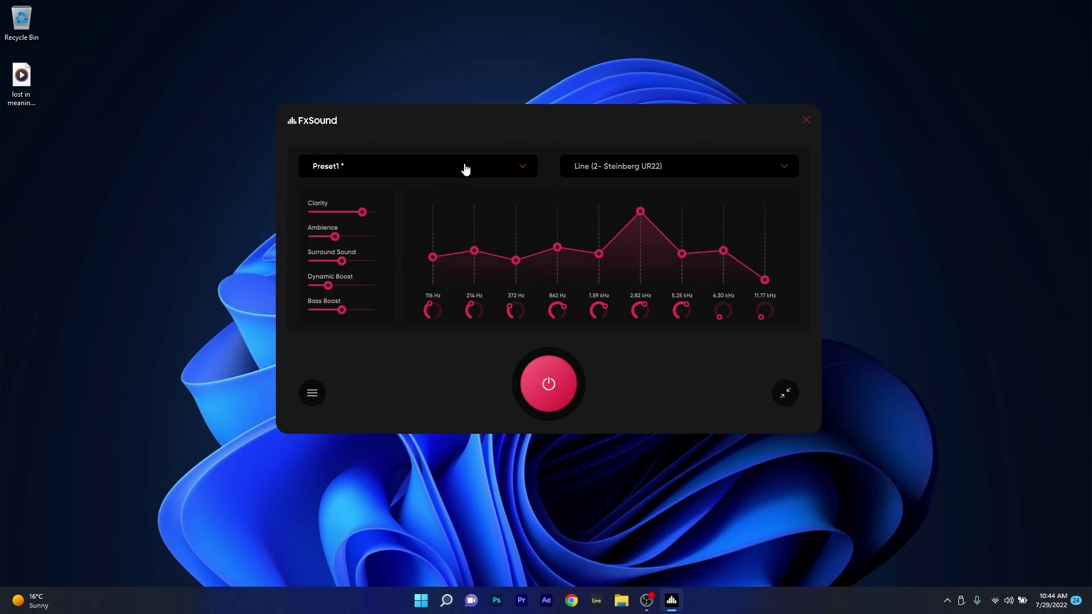
Load the Gaming preset without saving the previous changes, raise the 805 Hz band to +12, and lower the 2.52 kHz and 7.93 kHz bands.
left_click(519, 169)
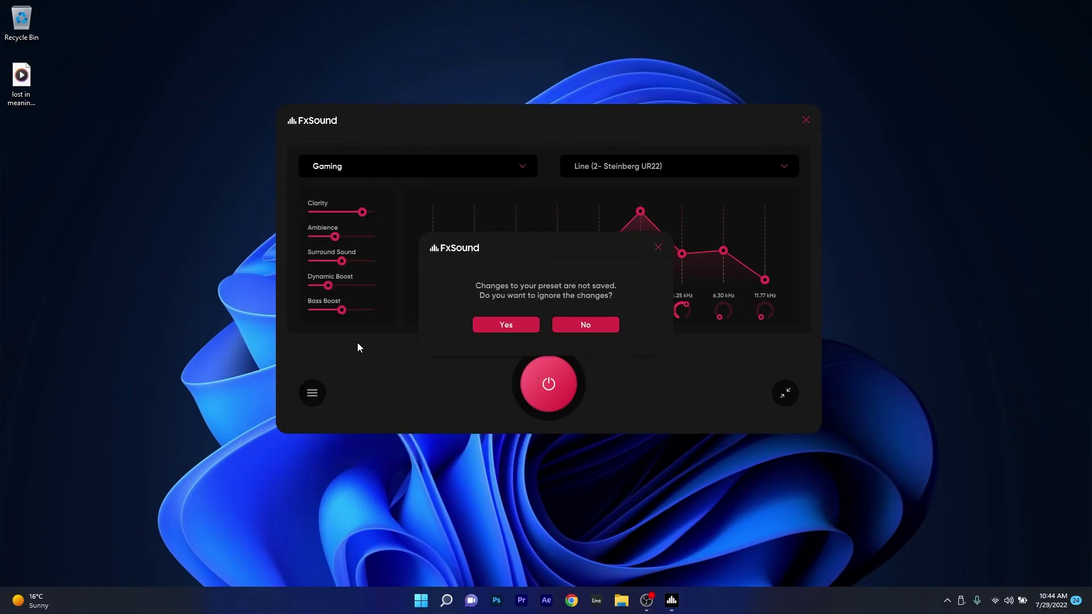
left_click(521, 322)
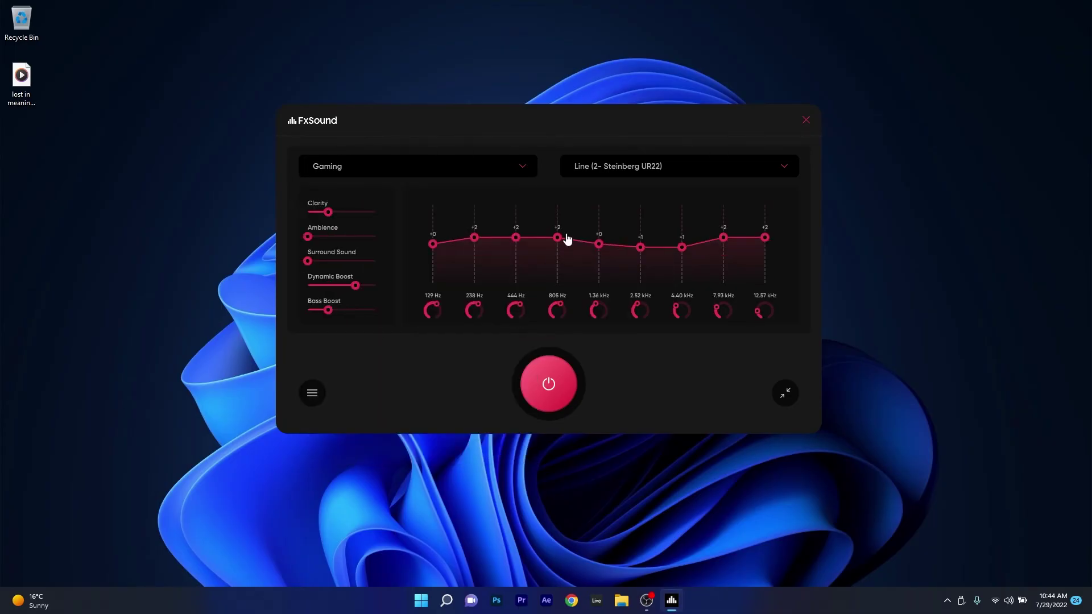
left_click_drag(558, 239, 557, 205)
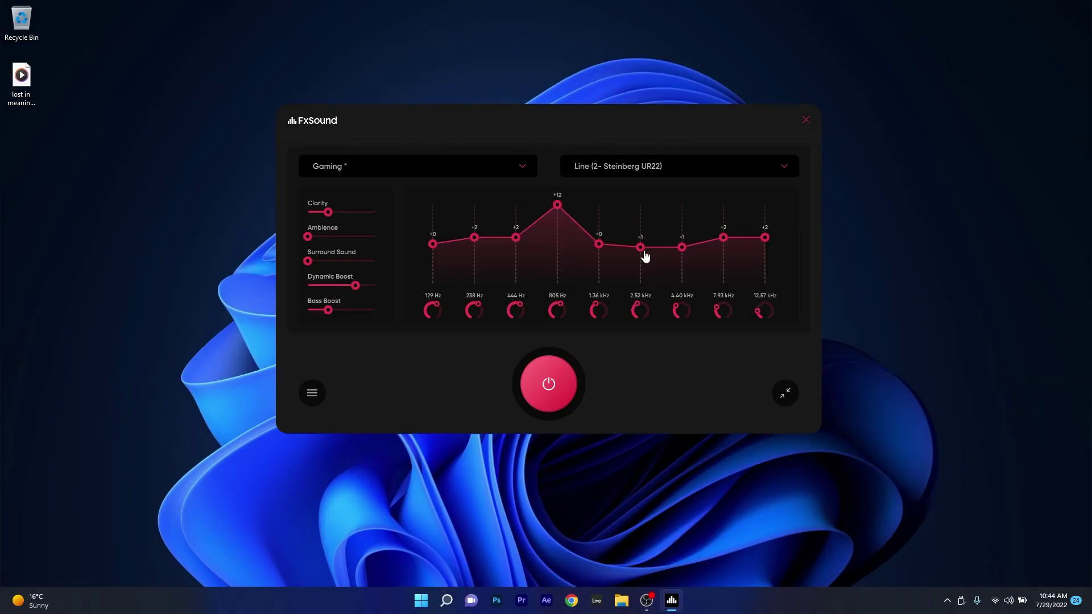
left_click_drag(641, 247, 648, 274)
left_click_drag(723, 237, 723, 253)
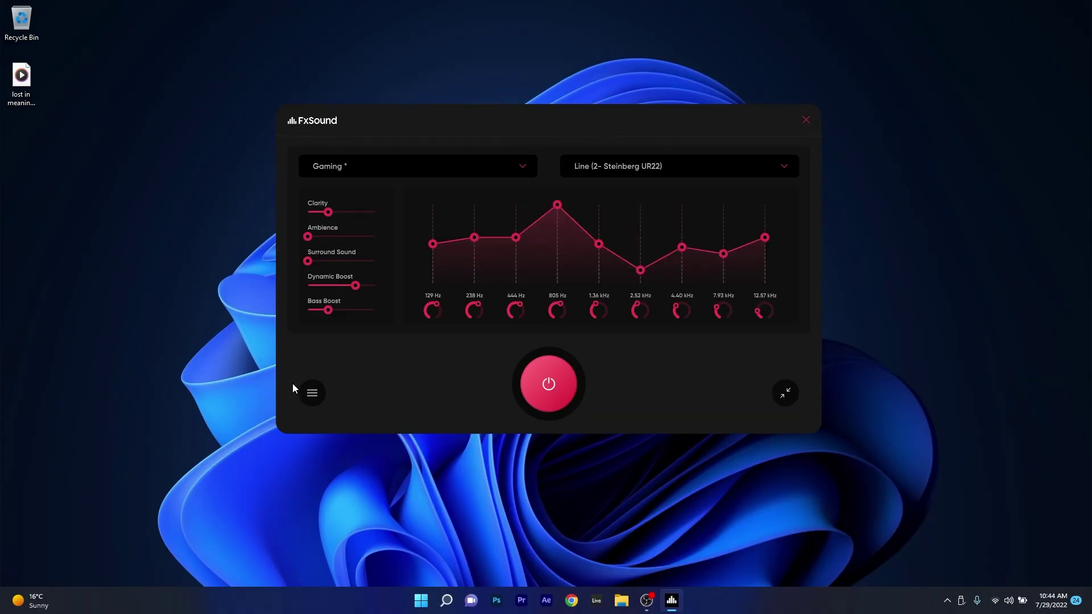
Save the adjusted equalizer settings as a new preset named pr1.
left_click(313, 394)
mouse_move(331, 425)
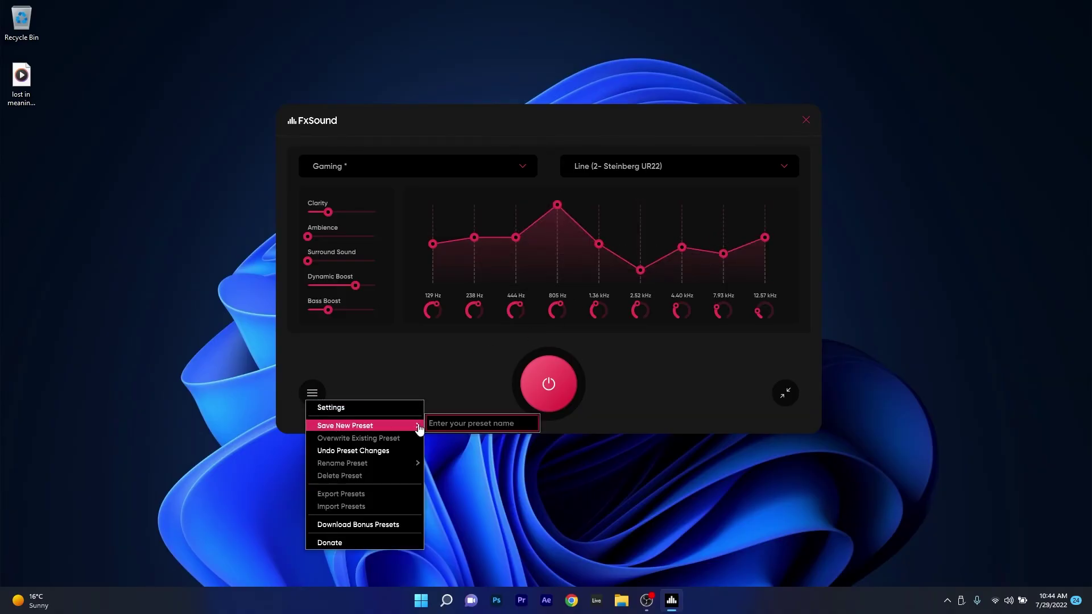
left_click(459, 426)
type("pr1")
key("Return")
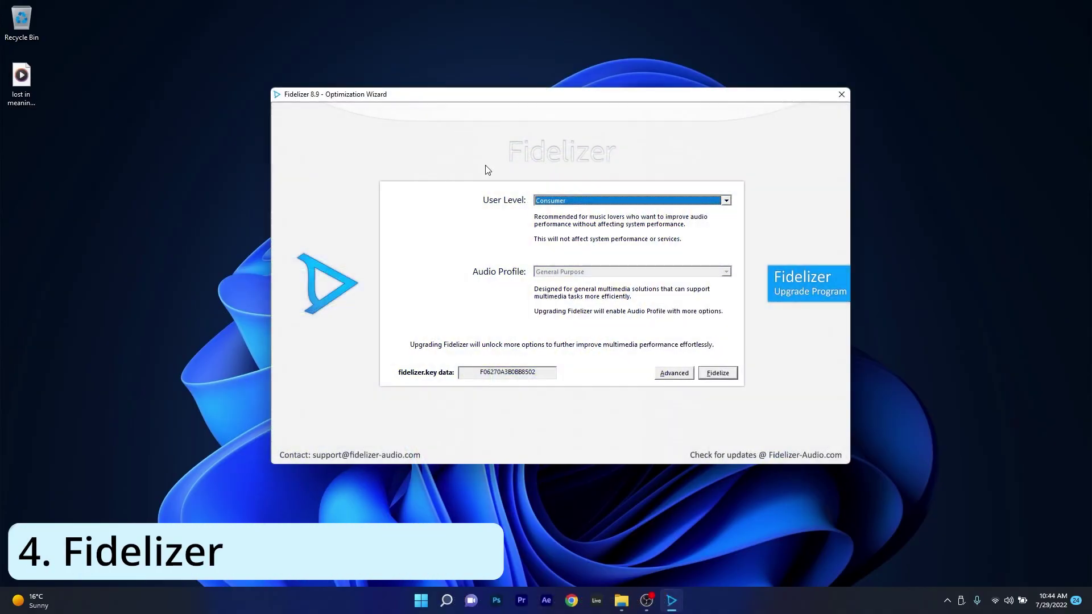
In Fidelizer, proceed with the Consumer user level and enable Media Player Application 1, keeping its priority at High.
left_click(711, 377)
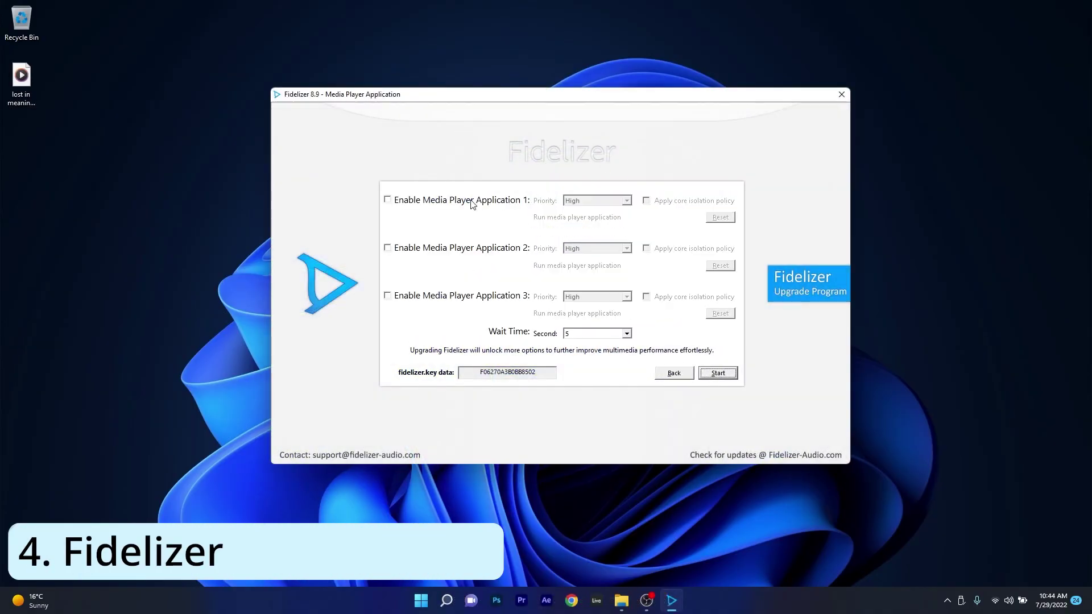
left_click(391, 200)
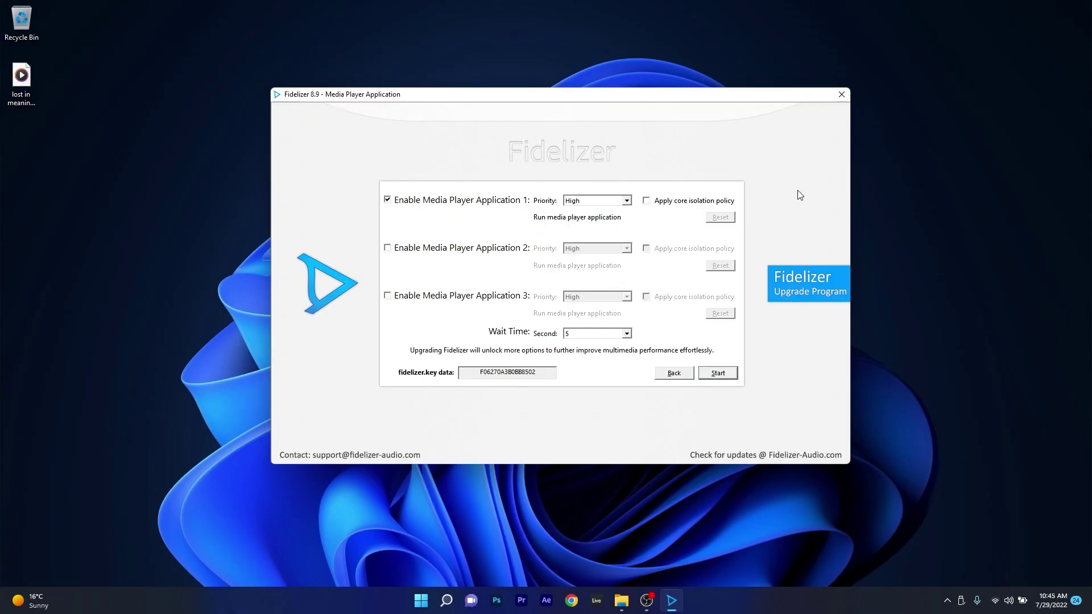
left_click(626, 200)
left_click(626, 200)
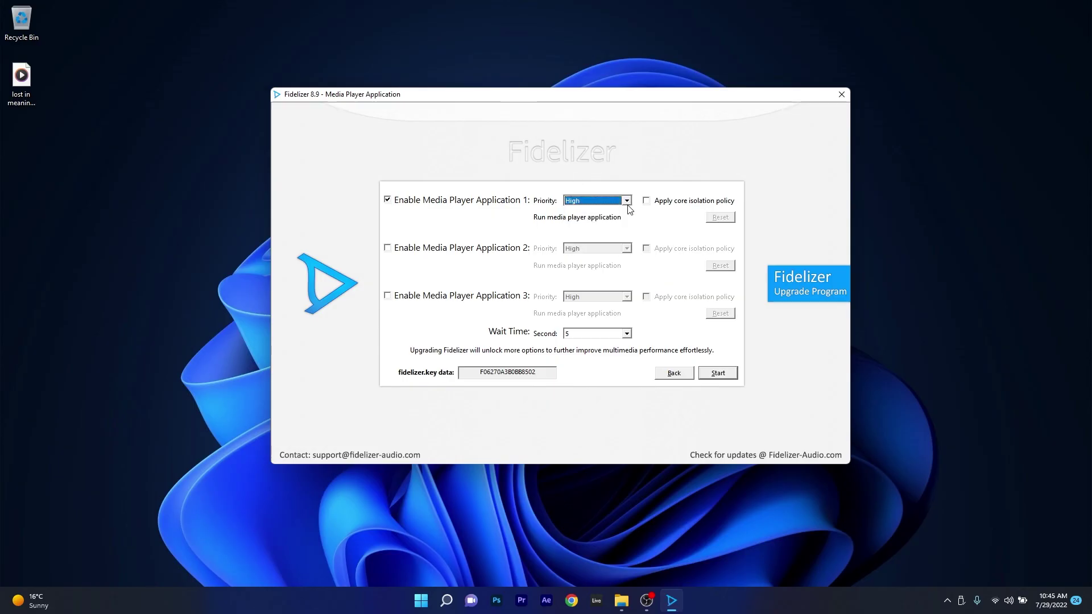